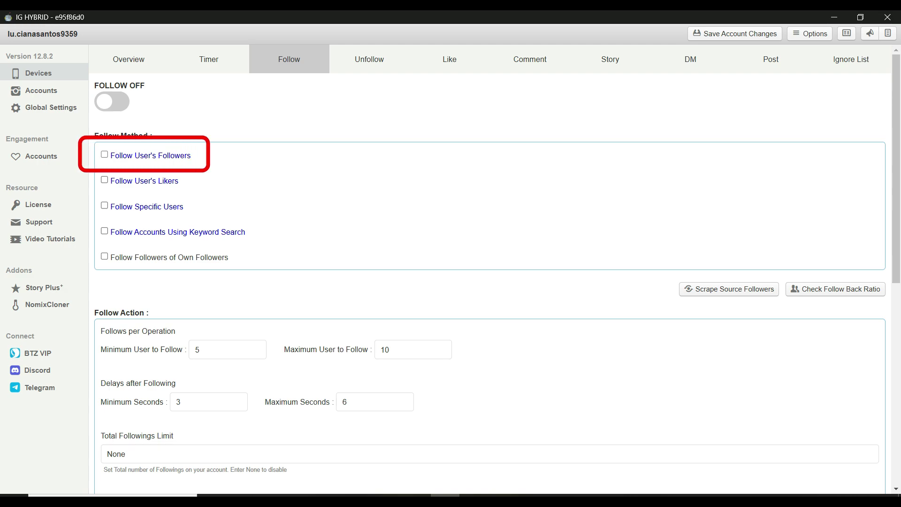
- Try the Follow Specific Users, Follow Accounts Using Keyword Search and Follow Followers of Own Followers methods, switching each off again
click(150, 156)
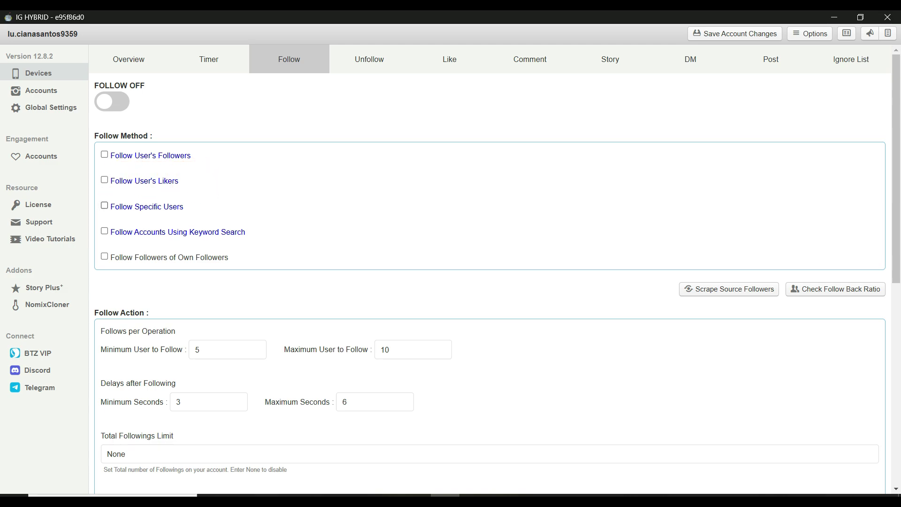
click(104, 205)
click(105, 231)
click(104, 230)
click(104, 256)
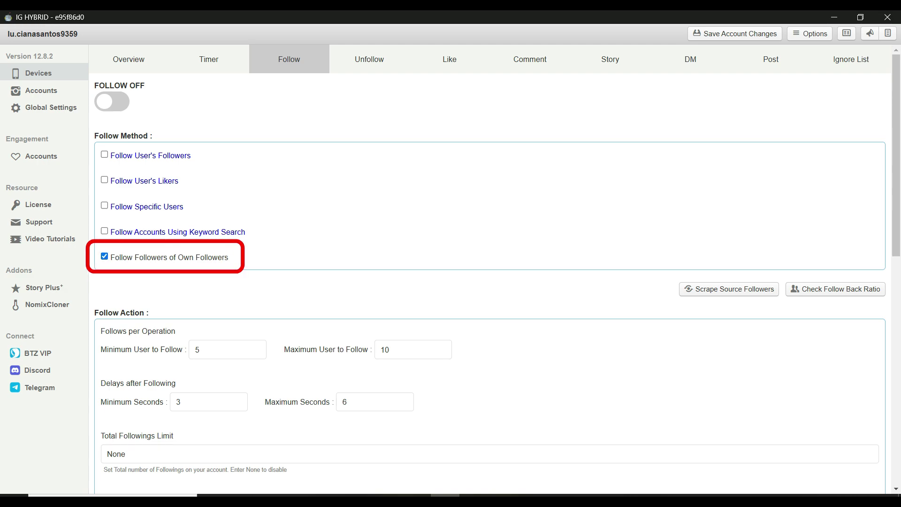
click(104, 256)
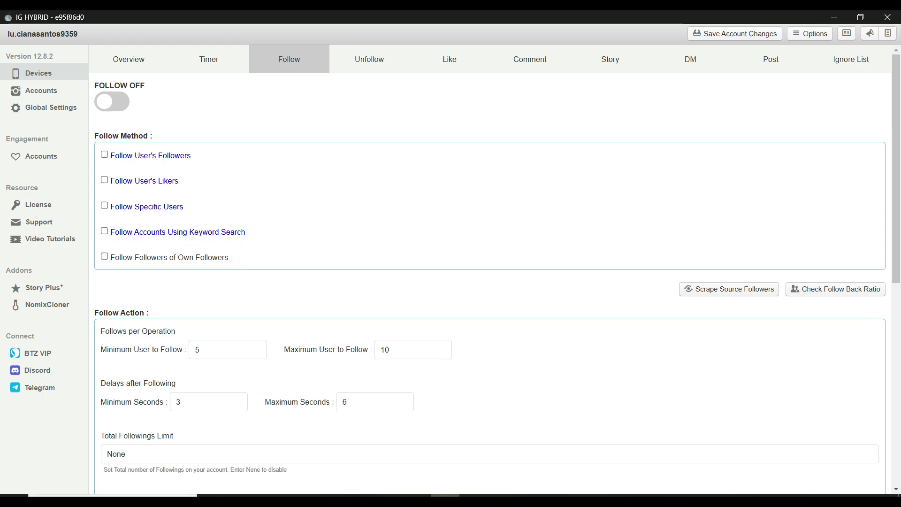
- Examine the minimum and maximum values for follows per operation and for the delays after following
scroll(490, 267, down, 5)
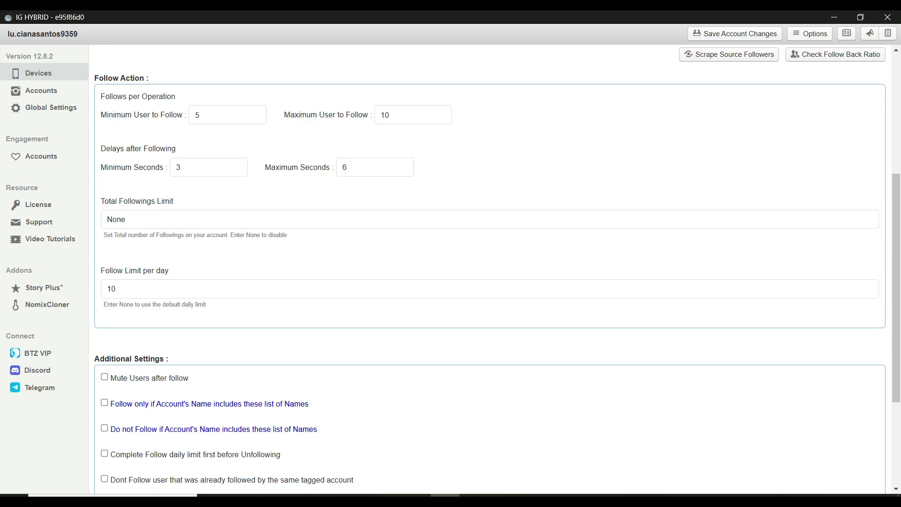
double_click(198, 115)
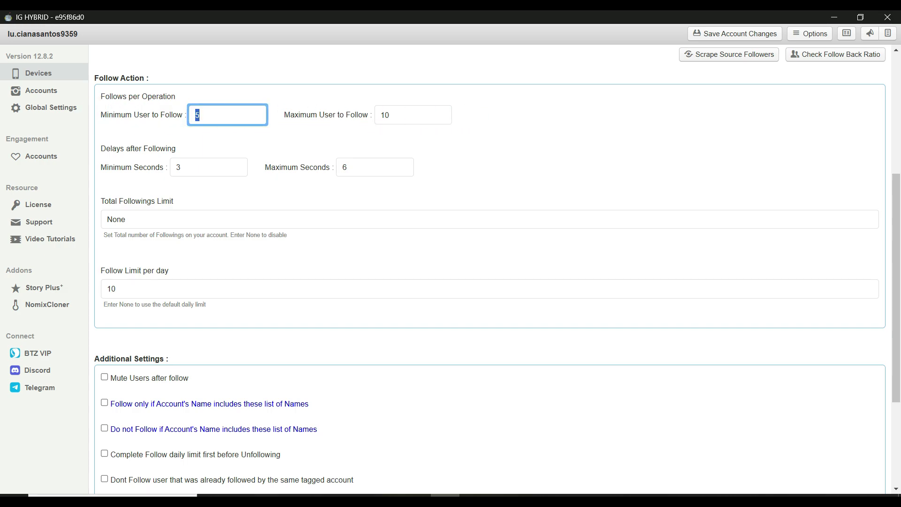
double_click(385, 115)
click(447, 139)
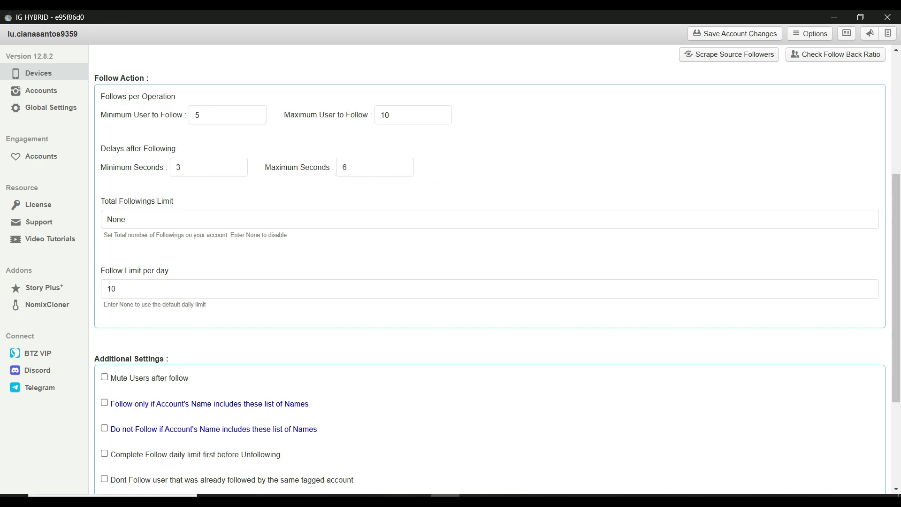
double_click(206, 167)
key(Tab)
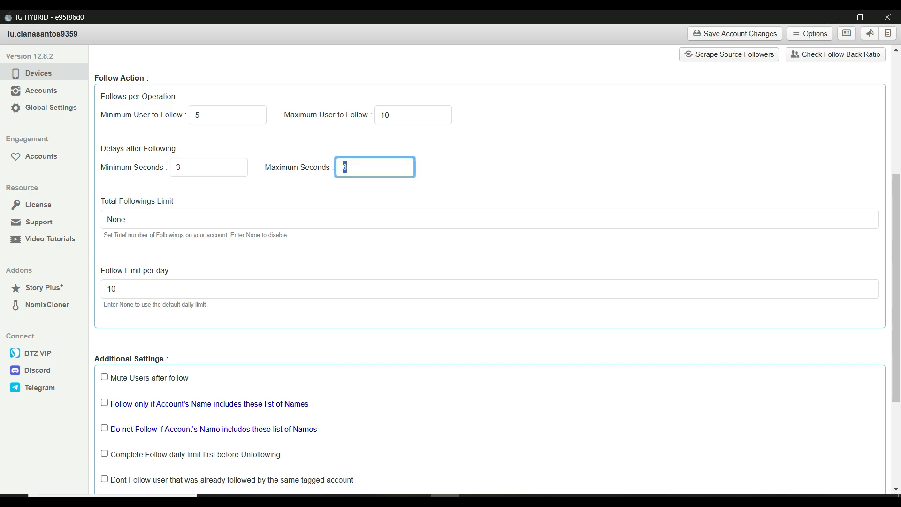
click(473, 174)
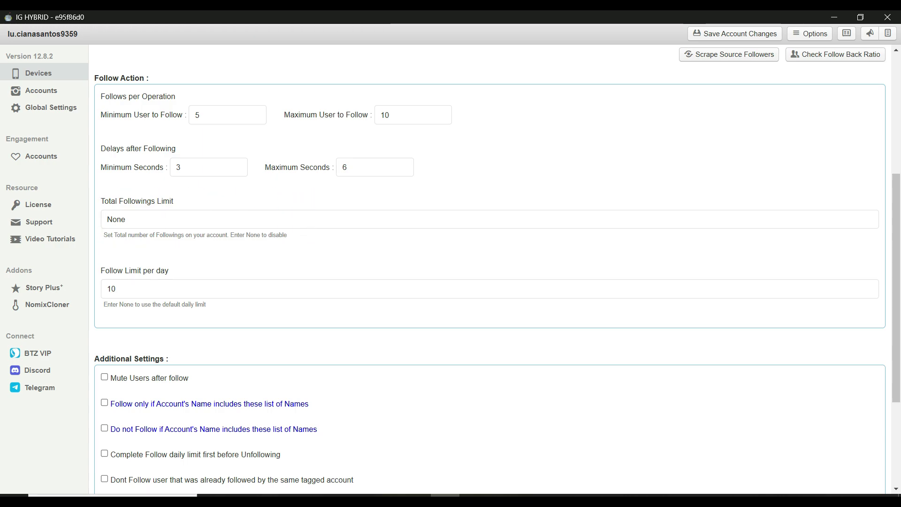
- Examine the Total Followings Limit and Follow Limit per day settings
drag(127, 219, 106, 219)
click(225, 256)
scroll(490, 262, down, 3)
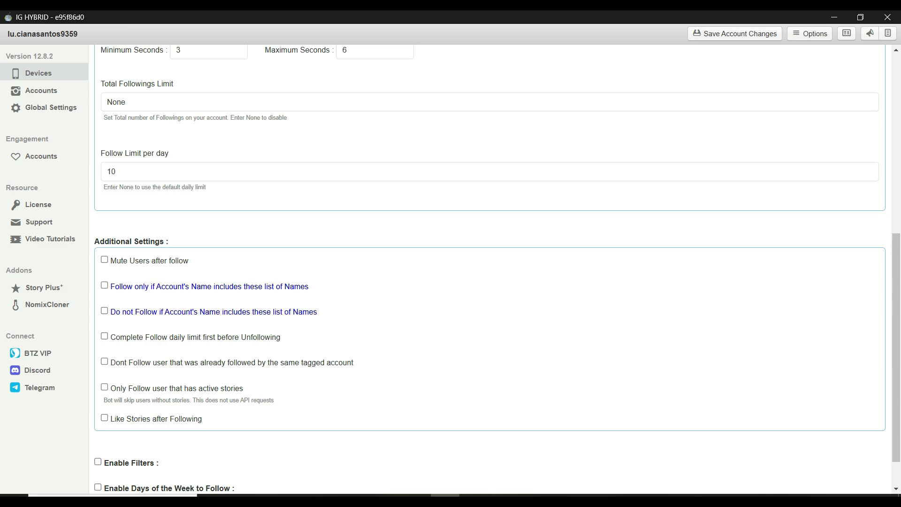
drag(136, 172, 106, 172)
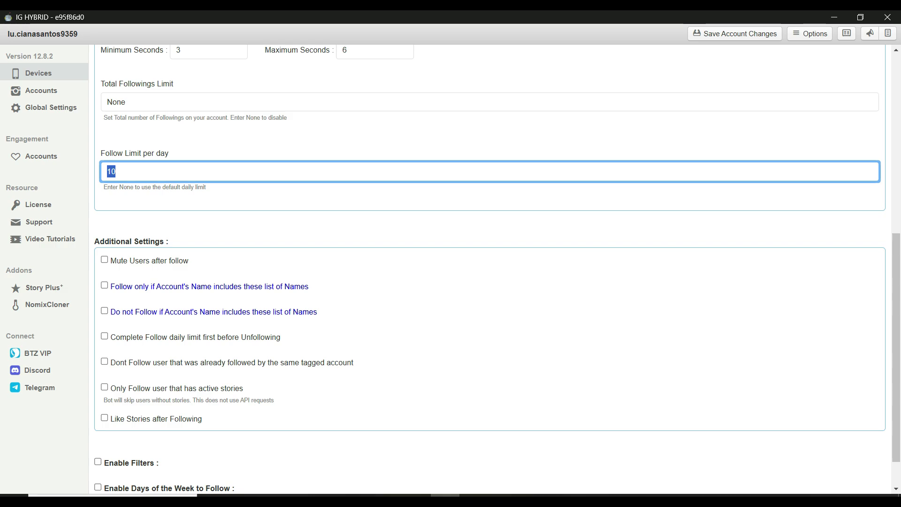
click(262, 220)
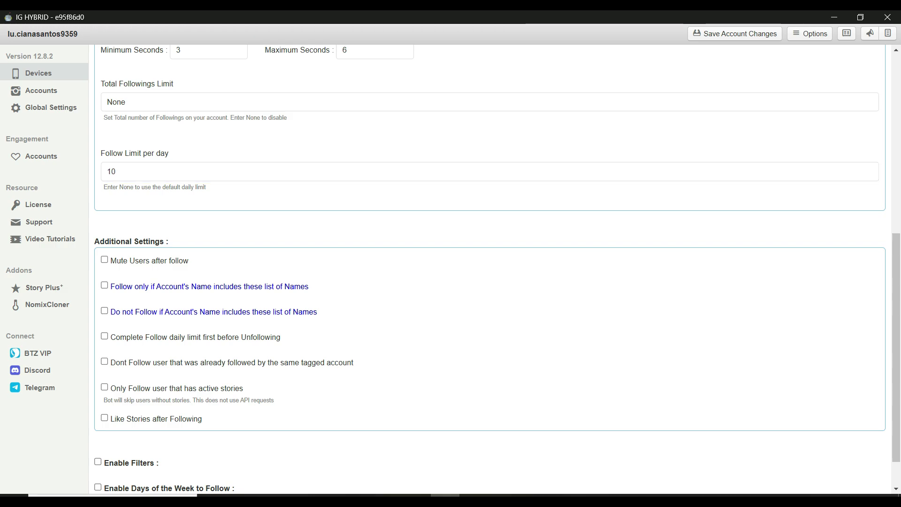
click(136, 172)
click(262, 220)
scroll(490, 267, down, 1)
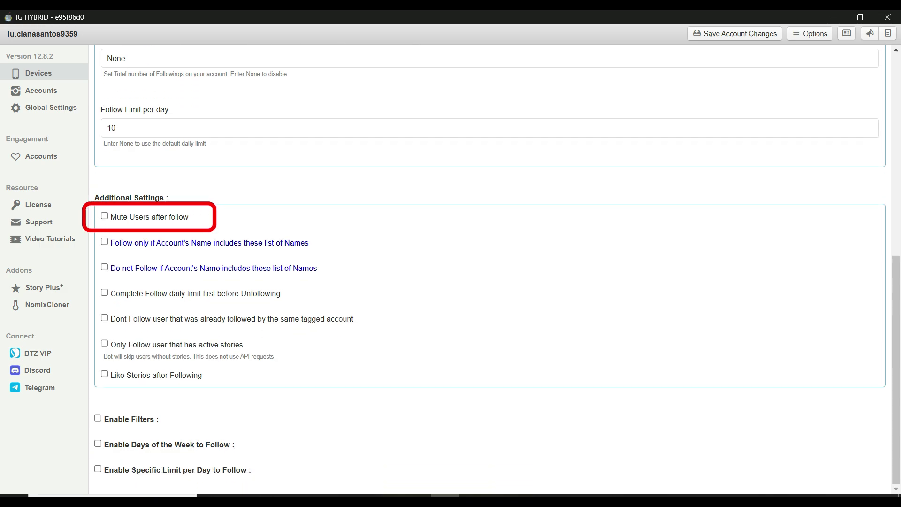
- Try the Mute Users after follow option, switching it on and off again
click(104, 216)
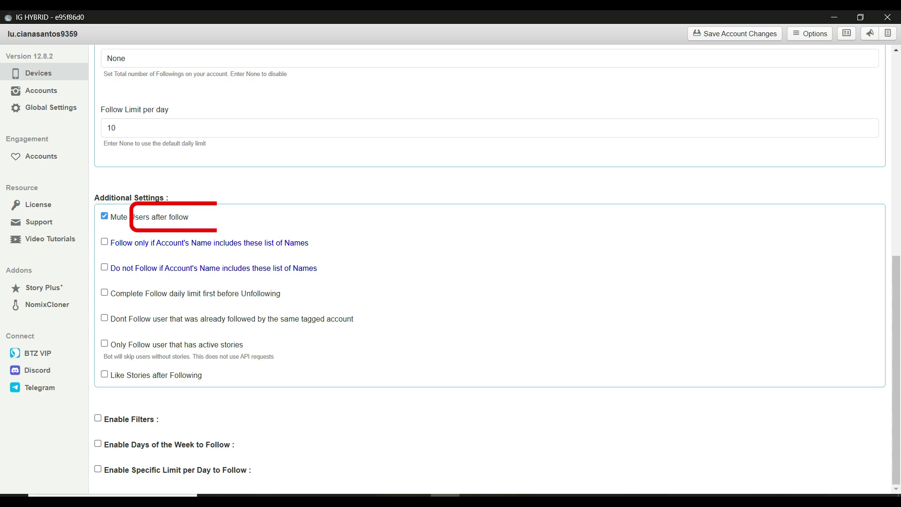
click(104, 215)
click(105, 216)
click(104, 216)
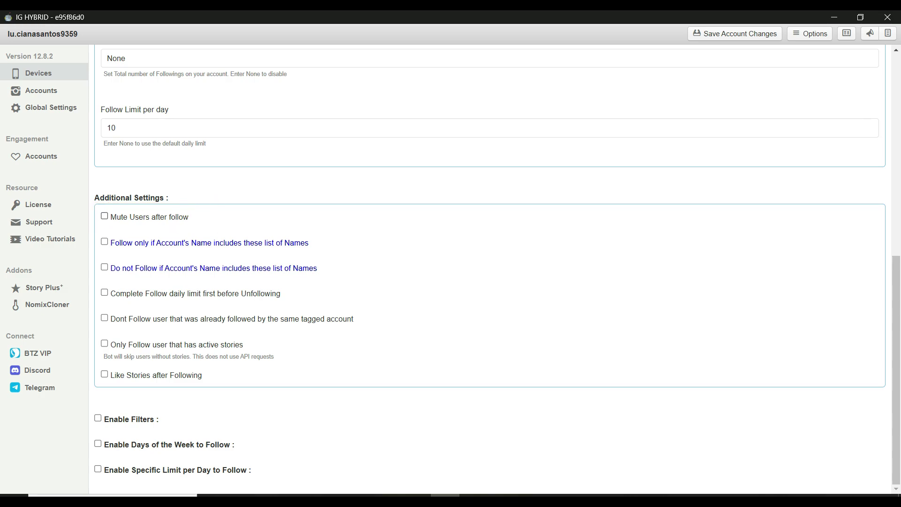
click(104, 216)
click(105, 216)
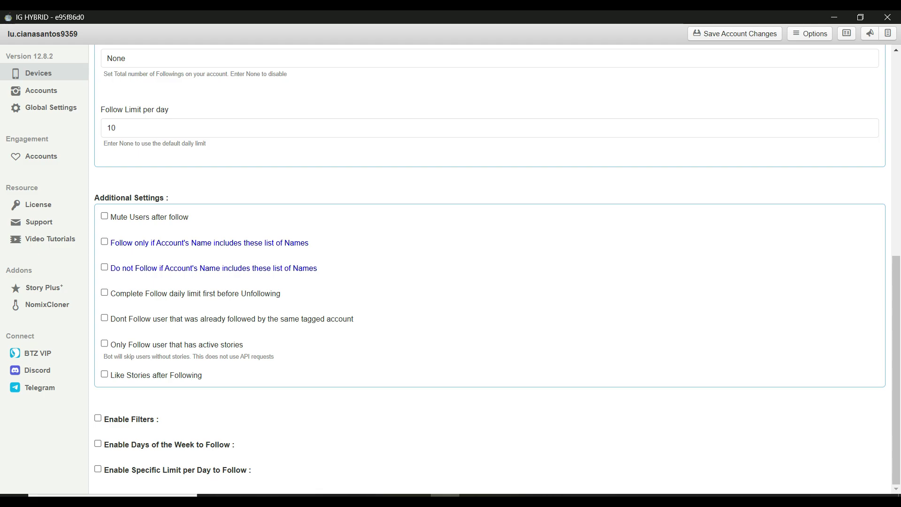
- Try both account-name filters, open the list of names not to follow, close it and disable the filters again
click(104, 242)
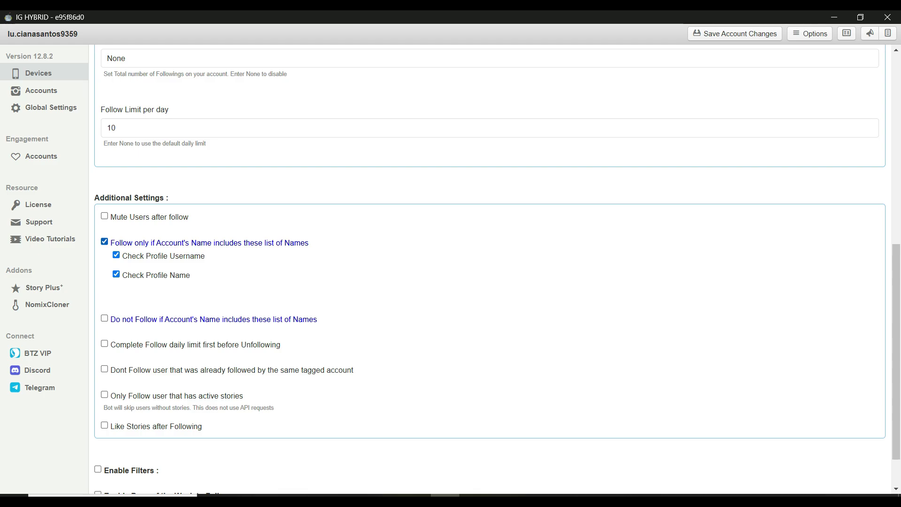
click(104, 241)
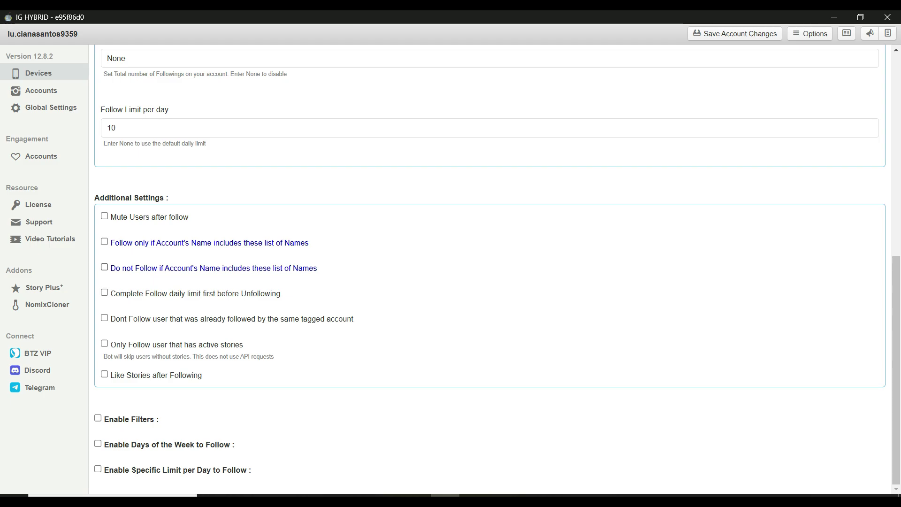
click(104, 266)
click(188, 269)
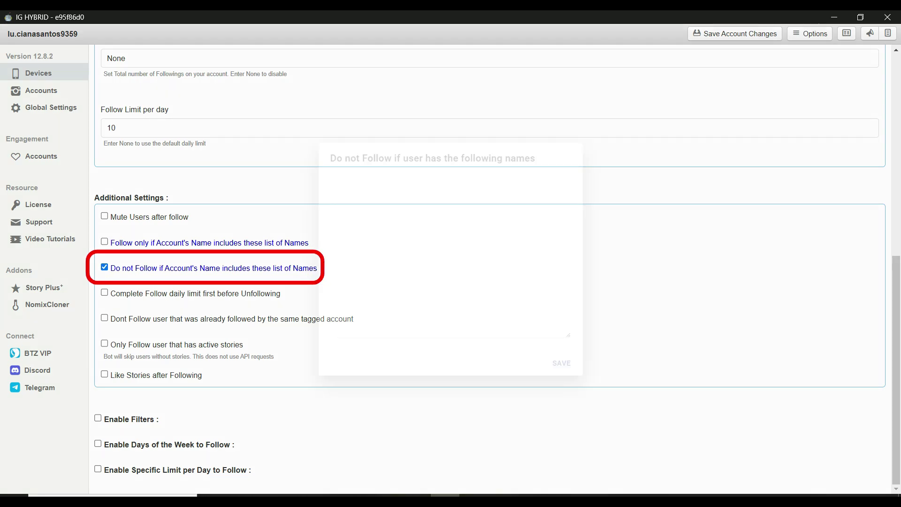
click(585, 386)
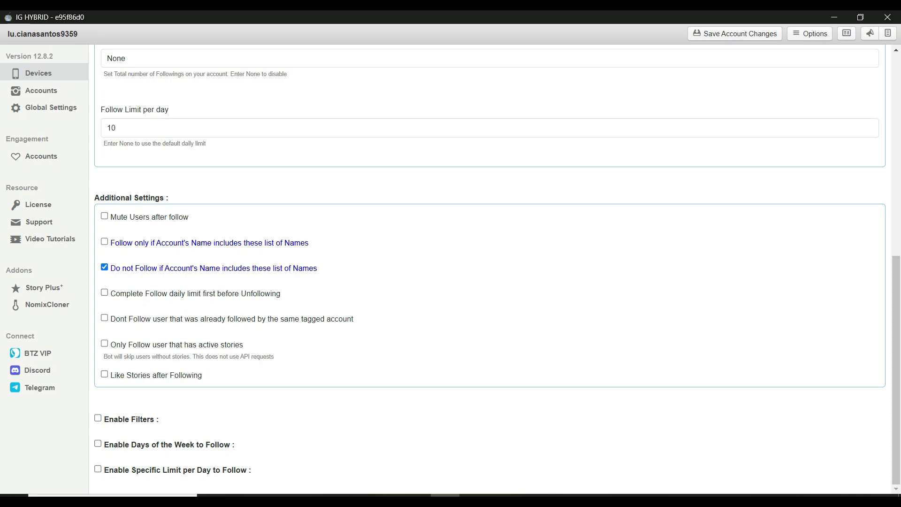
key(space)
- Try the options for completing the daily limit first, skipping users followed by the same tagged account, and active stories only, disabling each again
key(Tab)
key(space)
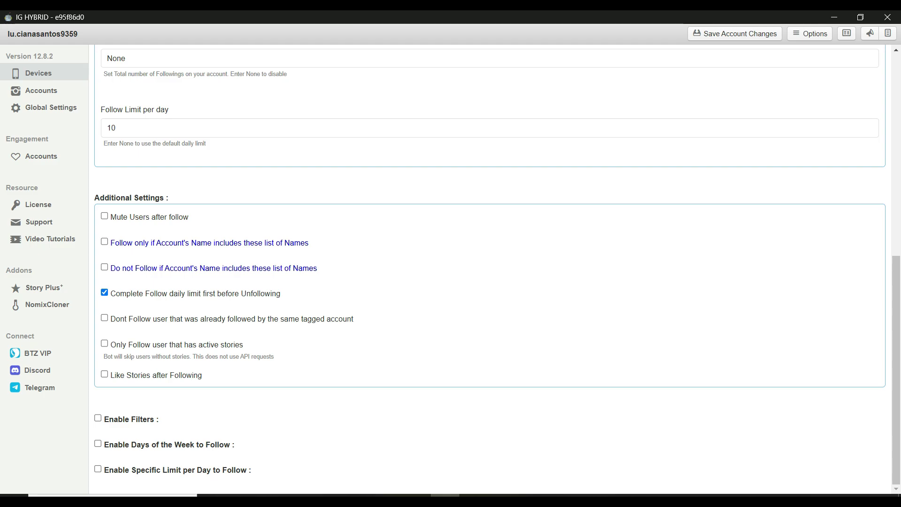
click(105, 292)
click(104, 318)
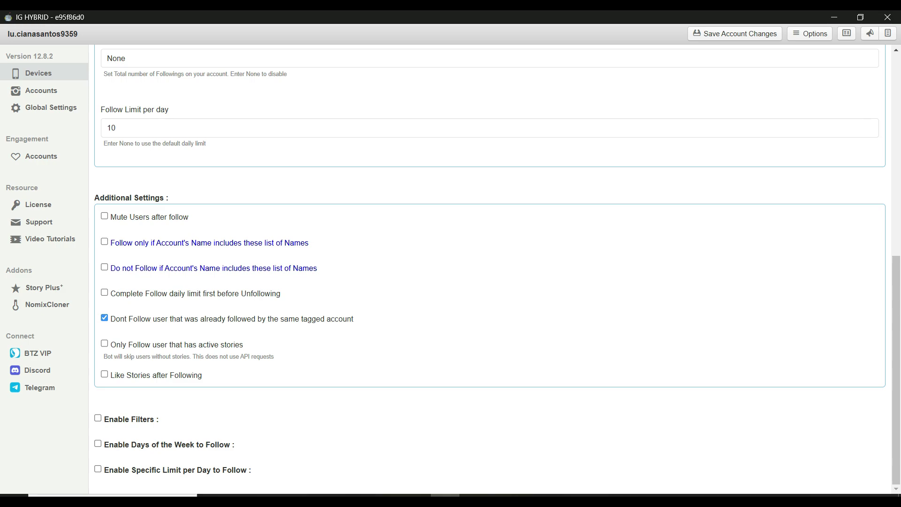
click(104, 318)
click(104, 343)
click(105, 343)
- Try Like Stories after Following, check its number of stories per account, and disable it again
click(104, 374)
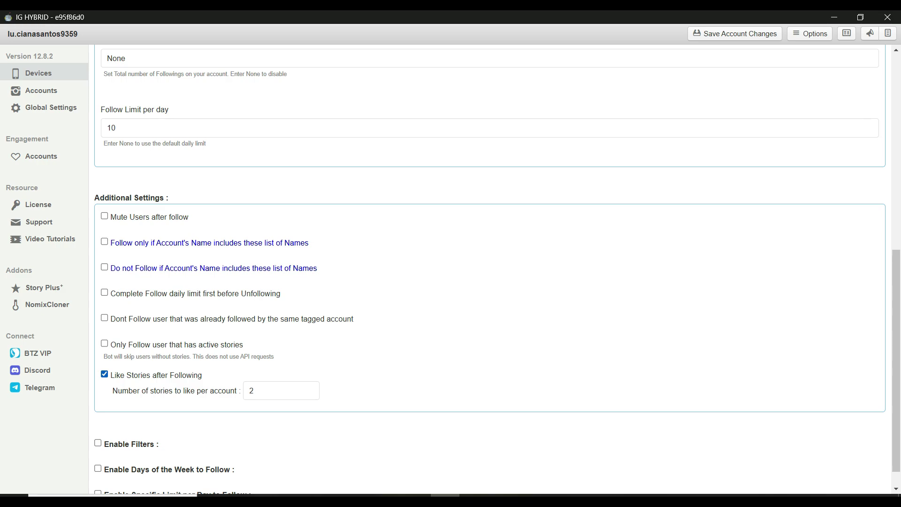
double_click(262, 390)
click(375, 388)
click(104, 374)
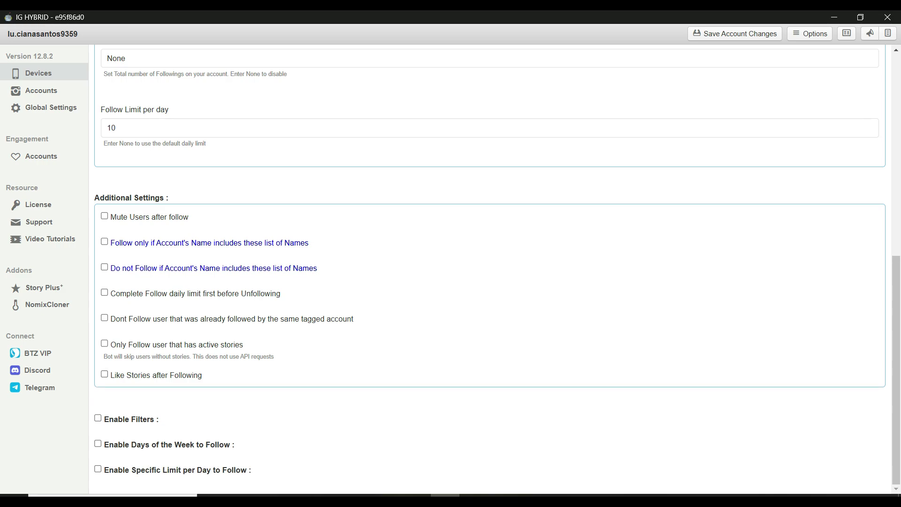
- Enable the follow filters and bring their settings into view
click(97, 418)
scroll(497, 269, down, 3)
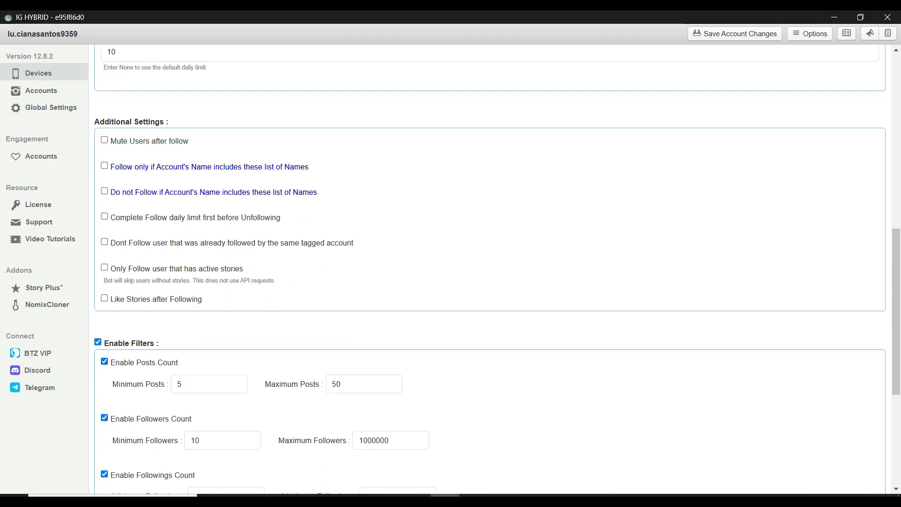
scroll(490, 269, down, 3)
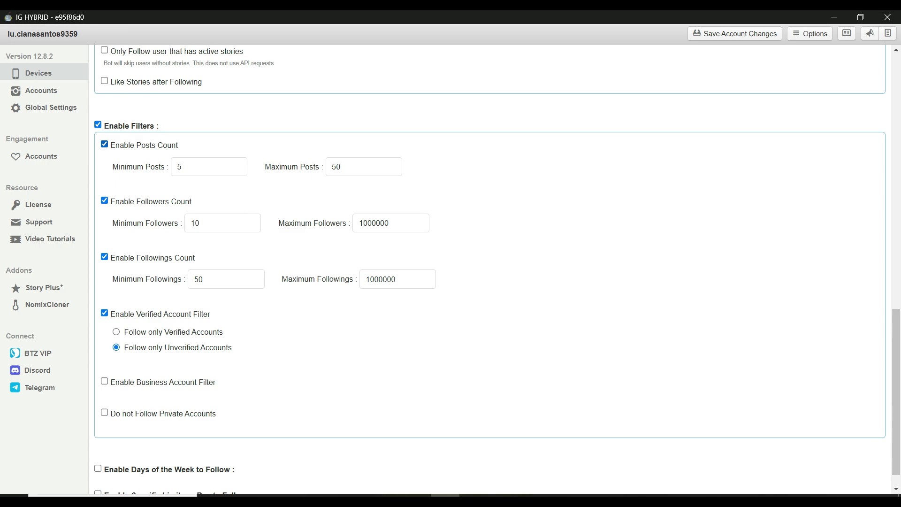
- Examine the minimum and maximum limits of the posts, followers and followings count filters
double_click(180, 166)
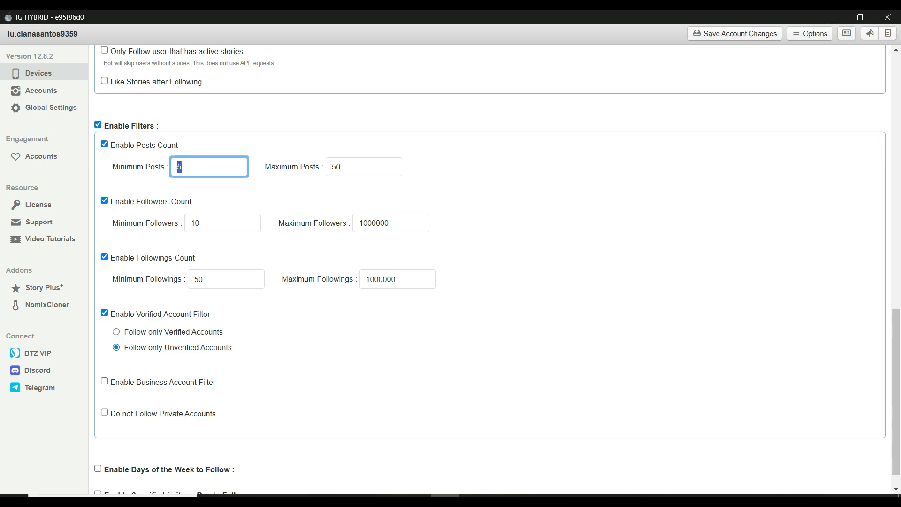
key(Tab)
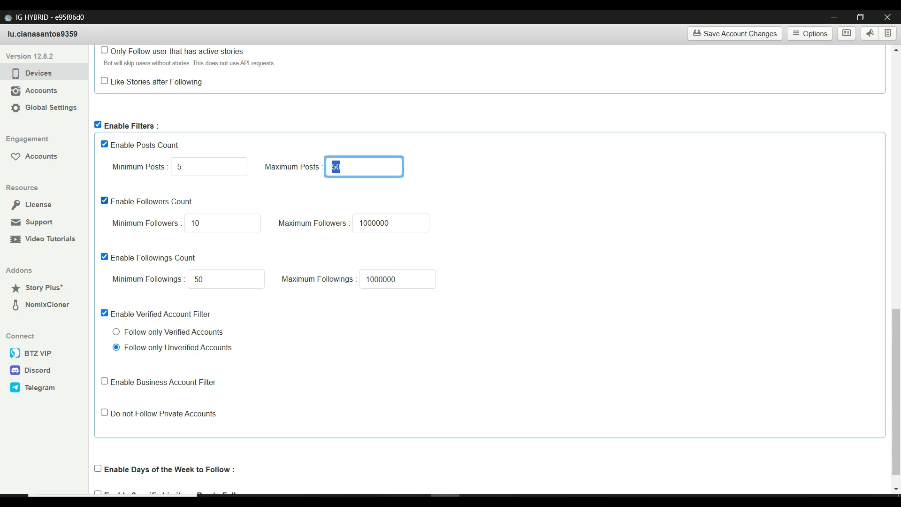
key(Tab)
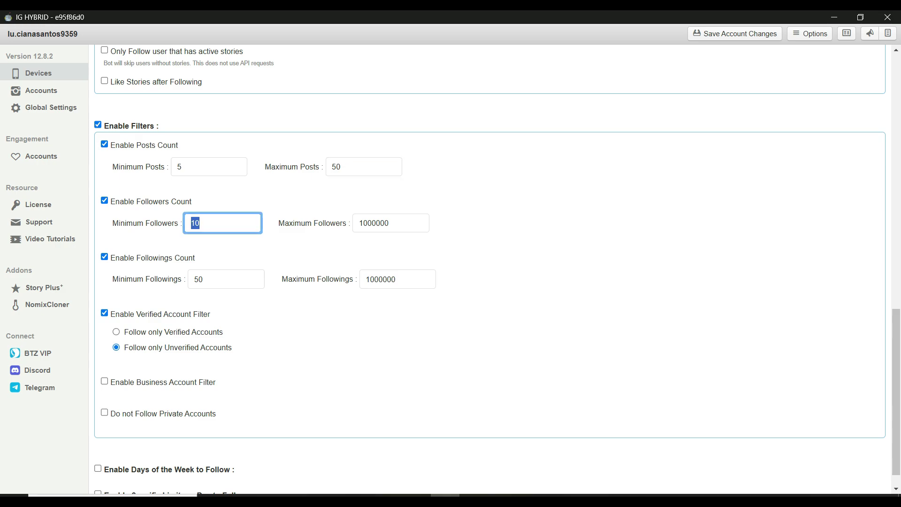
text(10)
key(Tab)
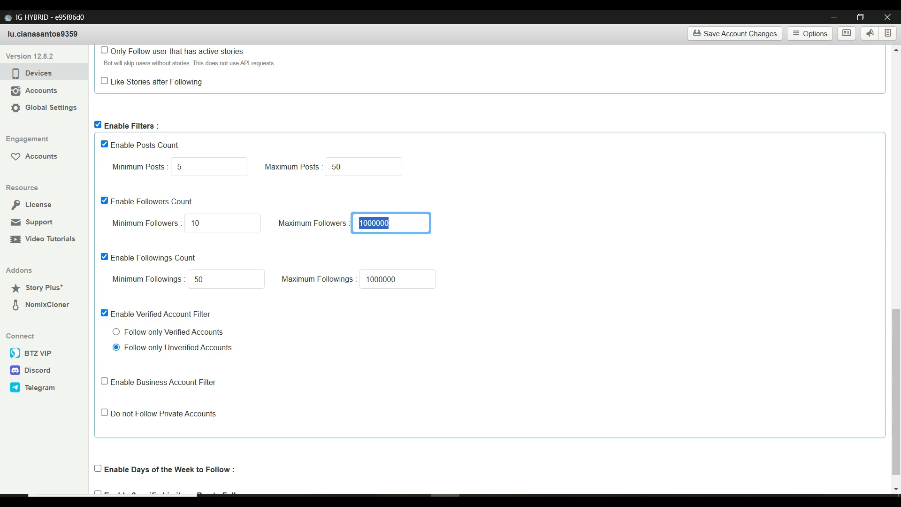
click(200, 223)
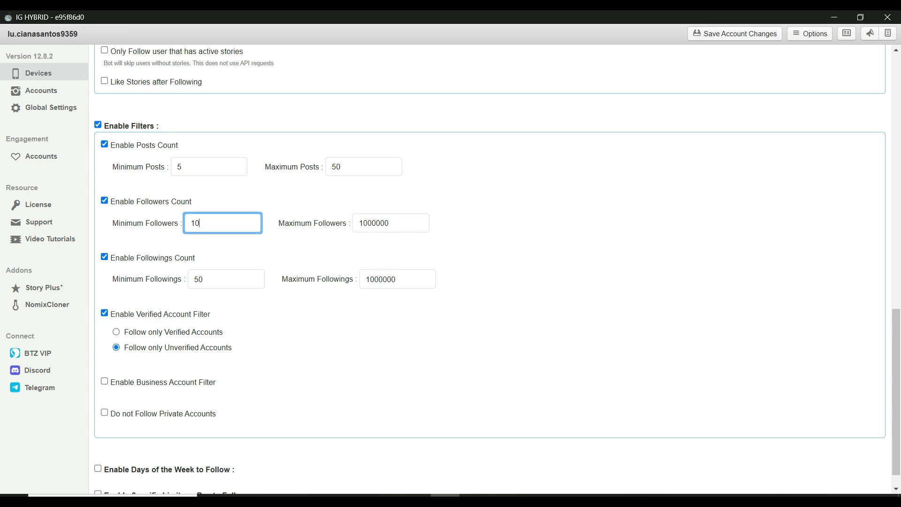
click(203, 279)
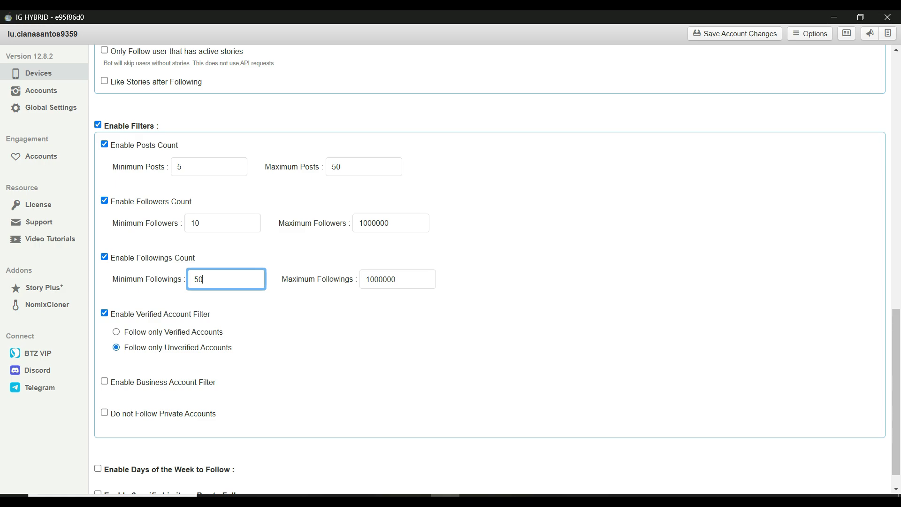
- Set the verified account filter to Follow only Verified Accounts and enable the business account filter
scroll(497, 265, down, 1)
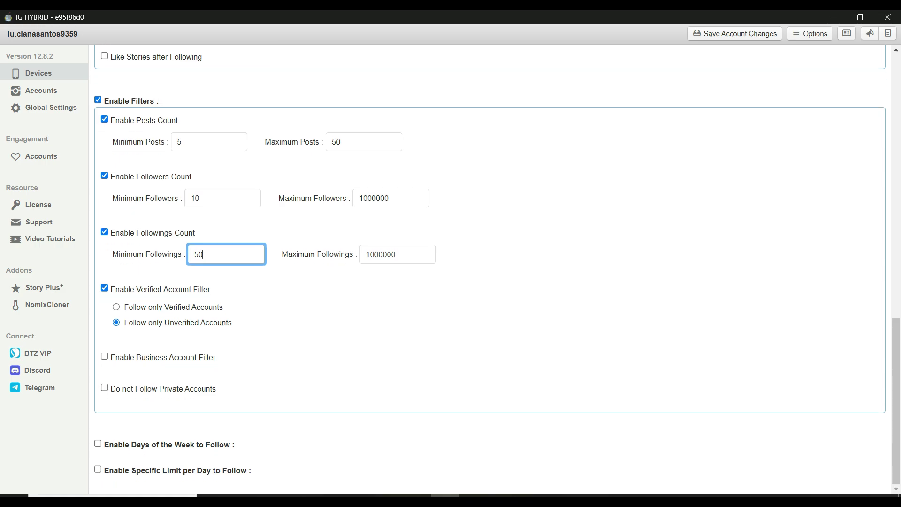
click(117, 307)
click(117, 322)
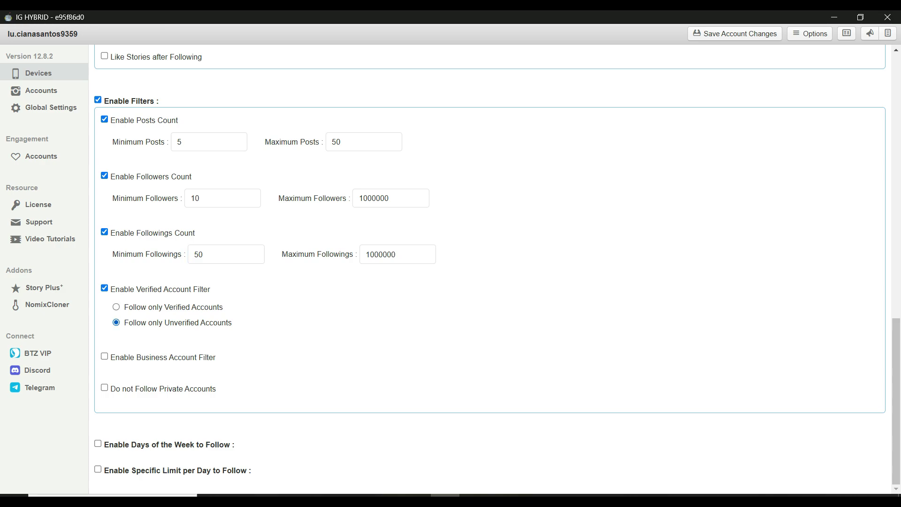
click(116, 307)
click(104, 356)
scroll(489, 263, down, 1)
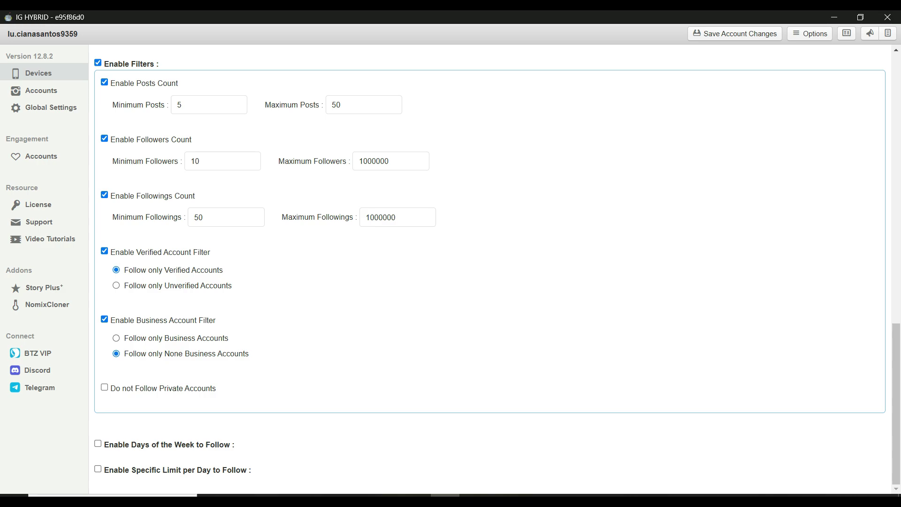
- Exclude private accounts from following and enable the days of the week to follow
click(104, 387)
click(98, 443)
scroll(497, 262, down, 1)
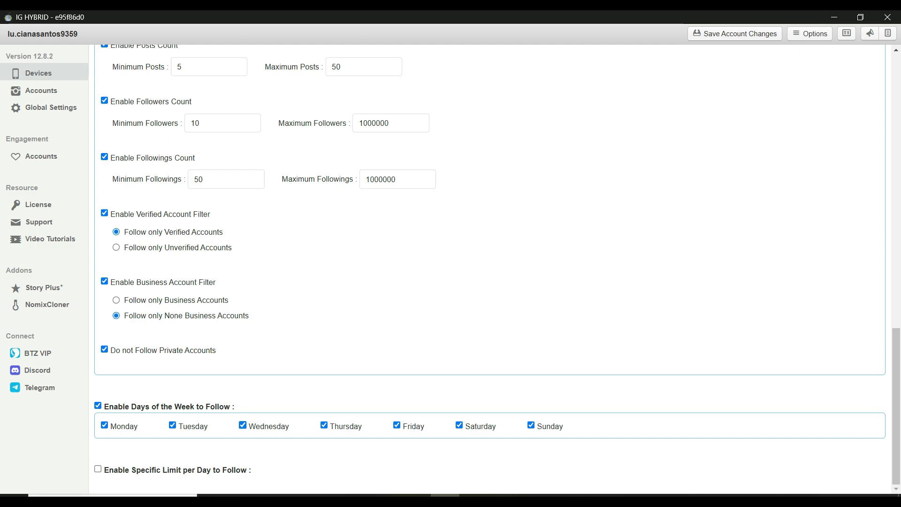
- Exclude Wednesday, Thursday and Friday from the days of the week to follow
click(243, 425)
click(324, 425)
click(397, 425)
- Enable the specific limit per day to follow and examine the limit fields for Monday through Sunday
click(98, 468)
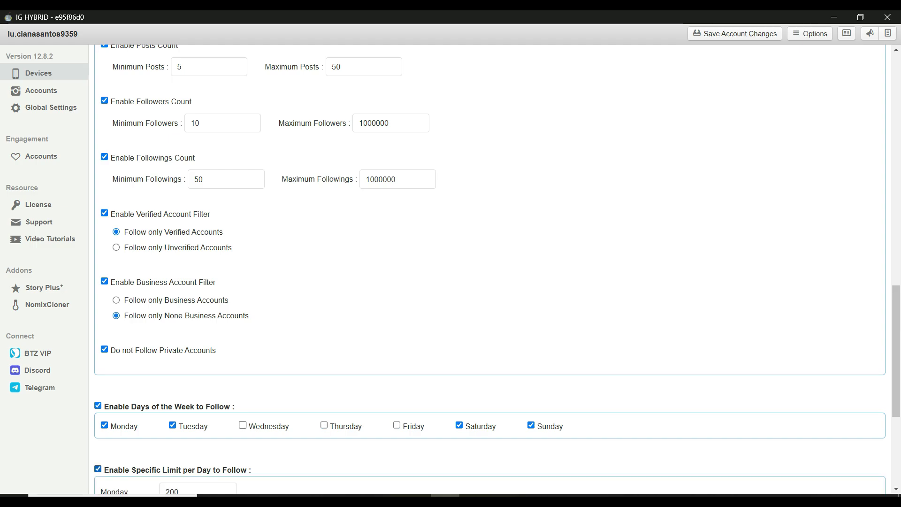
scroll(490, 269, down, 5)
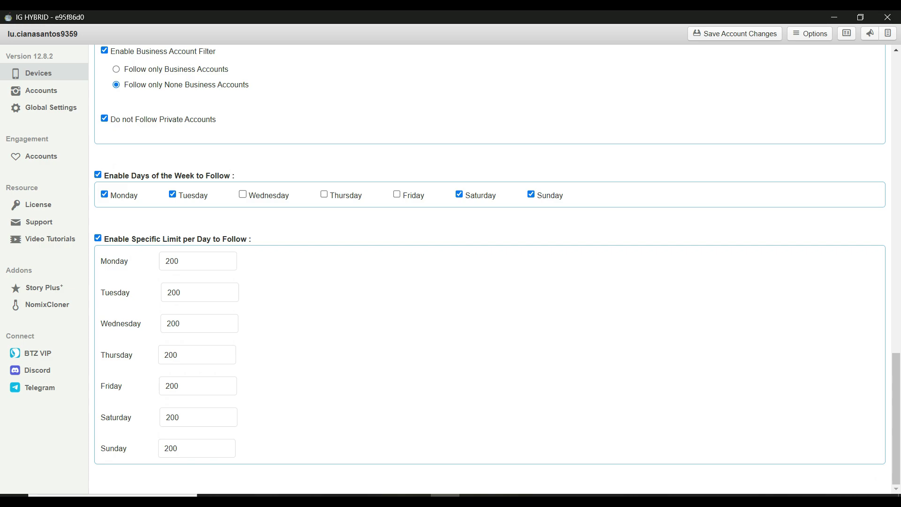
double_click(172, 261)
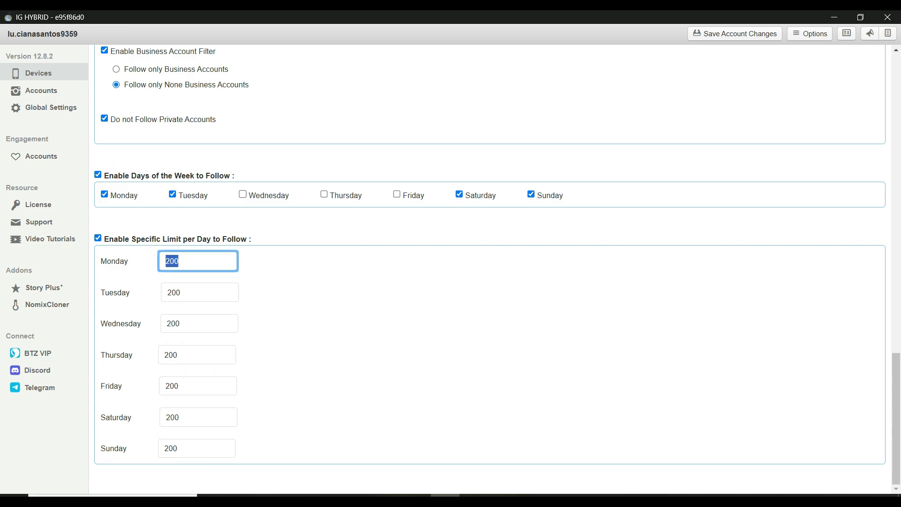
key(Tab)
key(Tab)
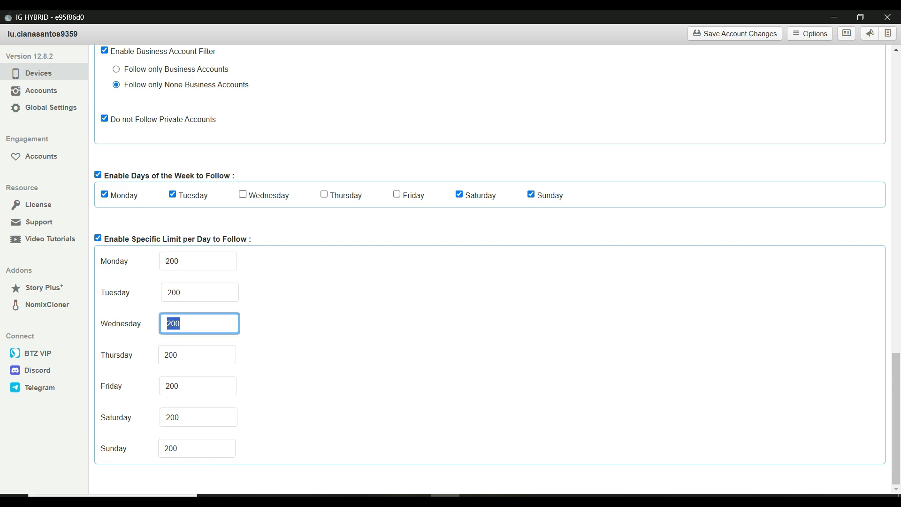
key(Tab)
double_click(177, 385)
double_click(174, 417)
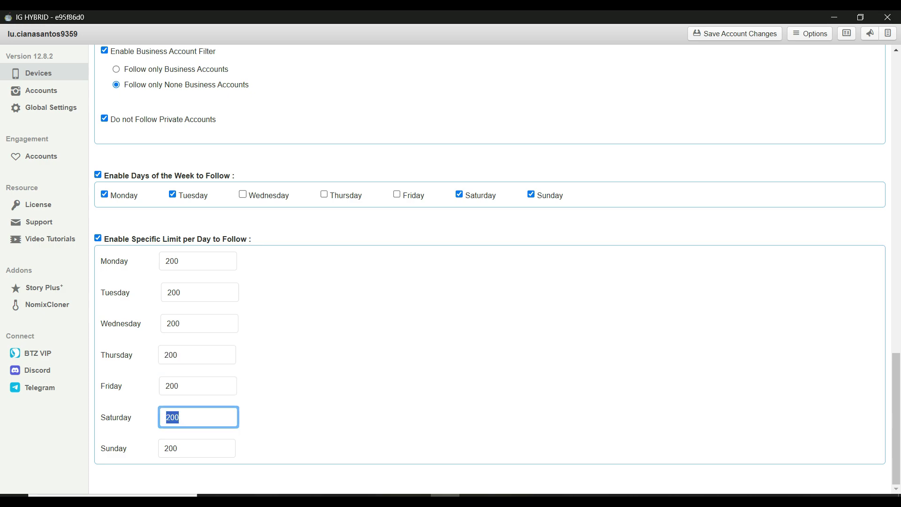
click(164, 354)
click(319, 355)
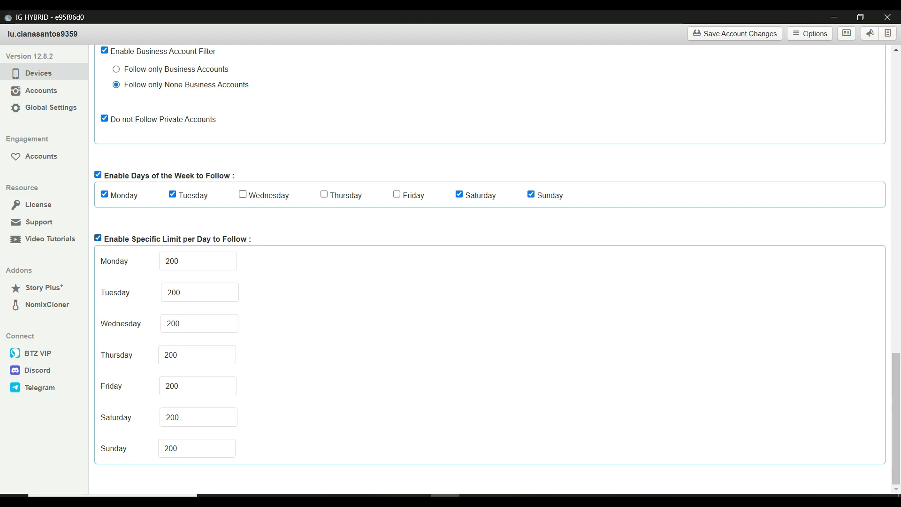
- Disable both the specific limit per day and the days of the week to follow
click(98, 238)
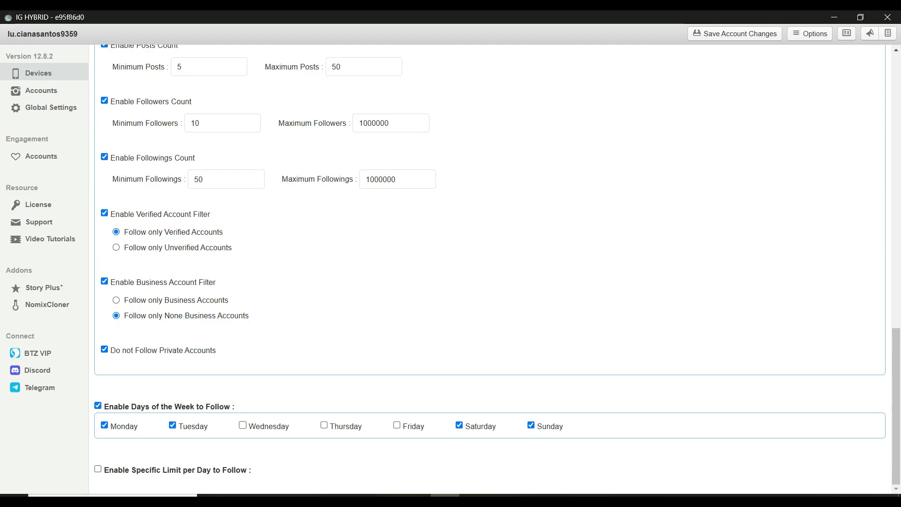
click(98, 406)
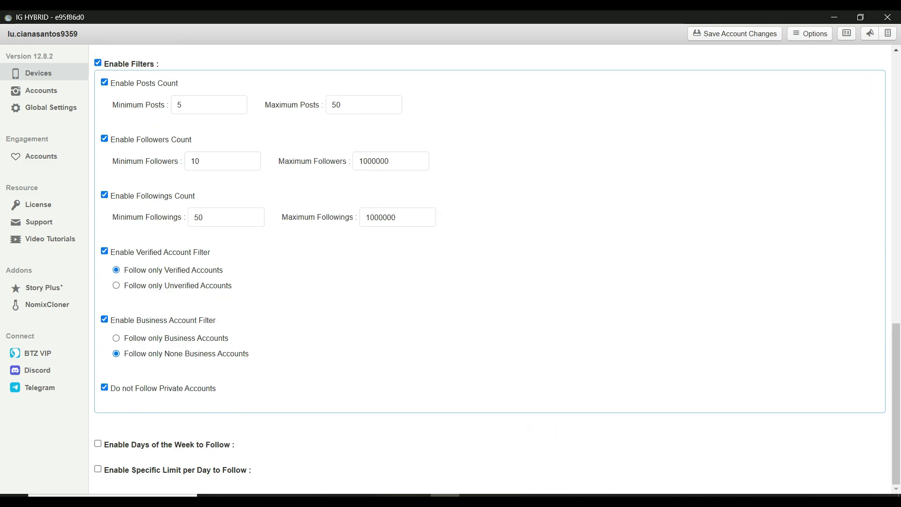
- Enable the Follow User's Followers and Follow User's Likers follow methods
scroll(489, 267, up, 15)
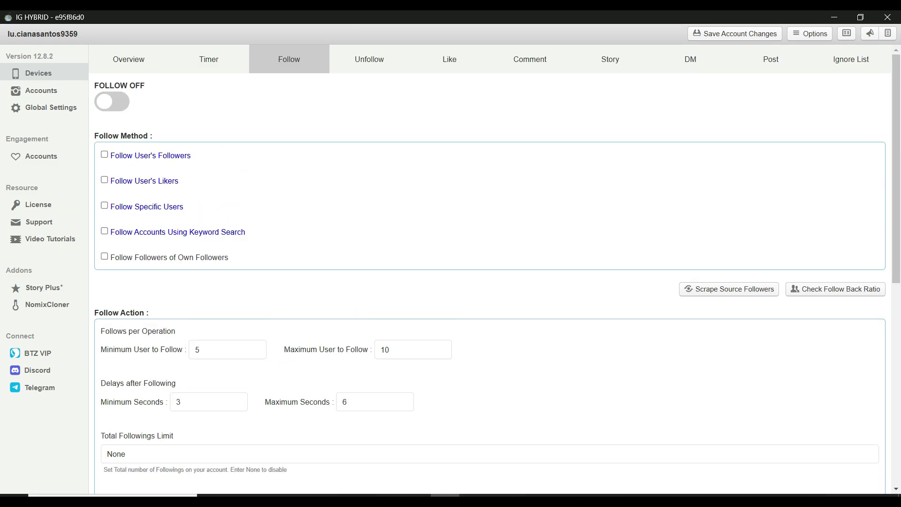
click(104, 154)
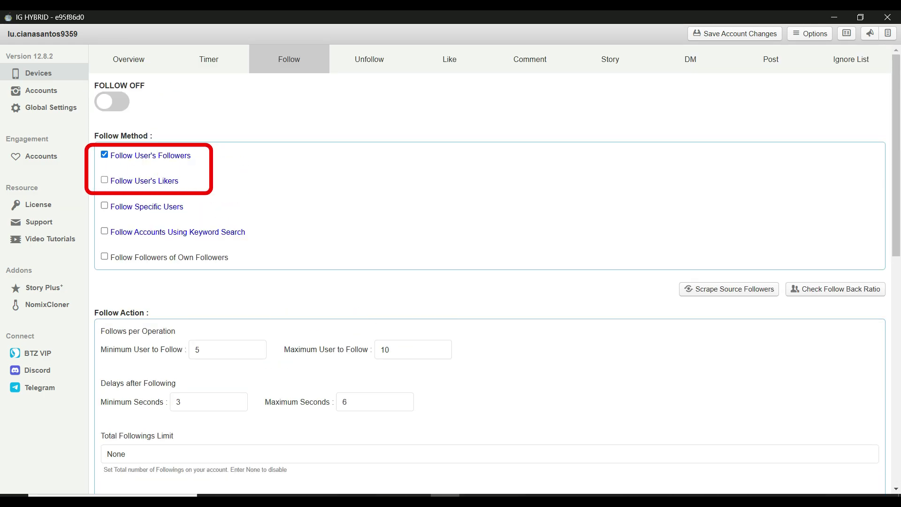
click(104, 179)
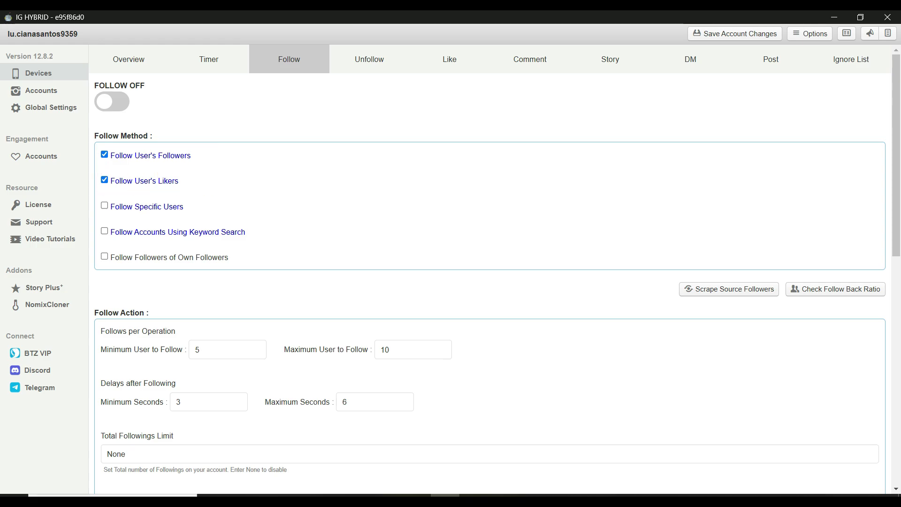
- View the source list of the Follow User's Followers method and save it without adding entries
click(150, 155)
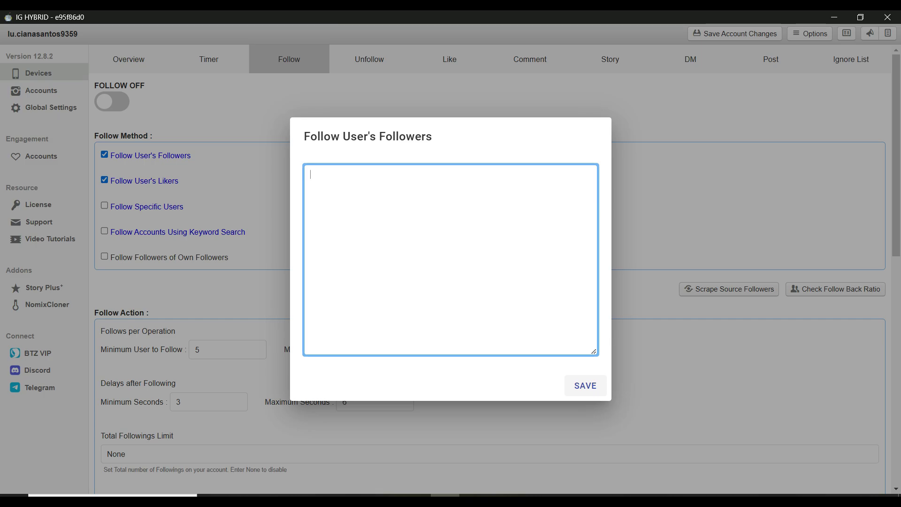
click(585, 386)
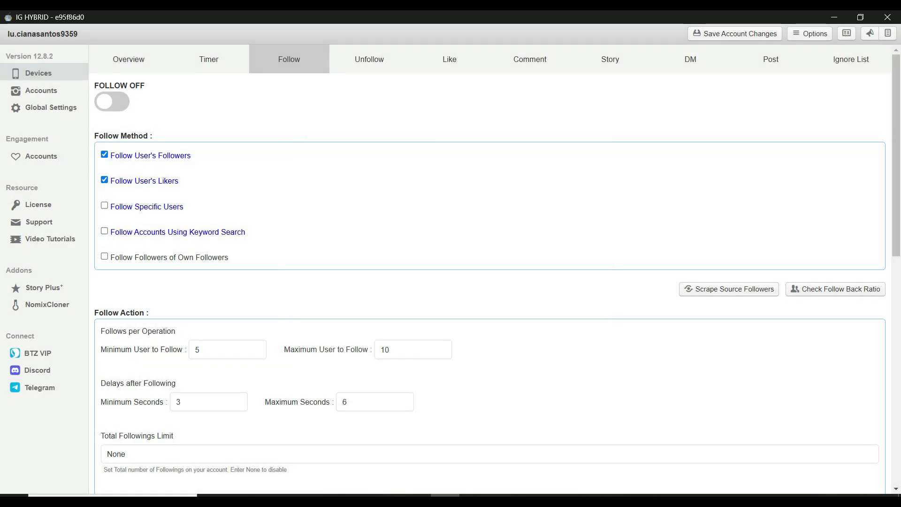